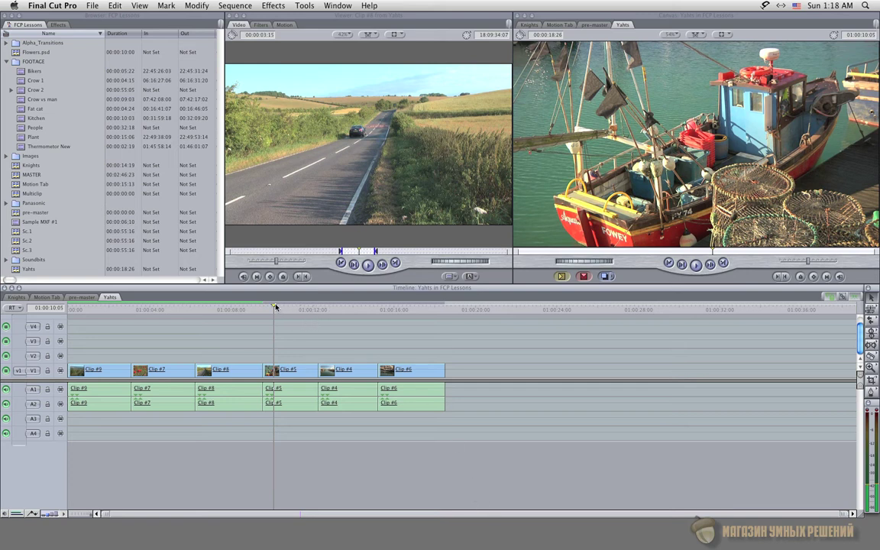
Examine the available video transition categories, including Iris, QuickTime and Wipe
left_click_drag(275, 308, 280, 308)
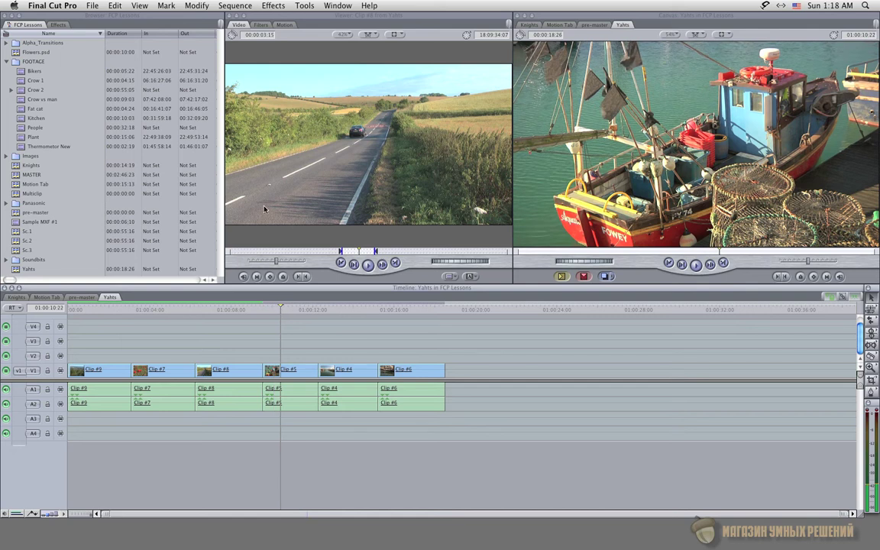
left_click(272, 6)
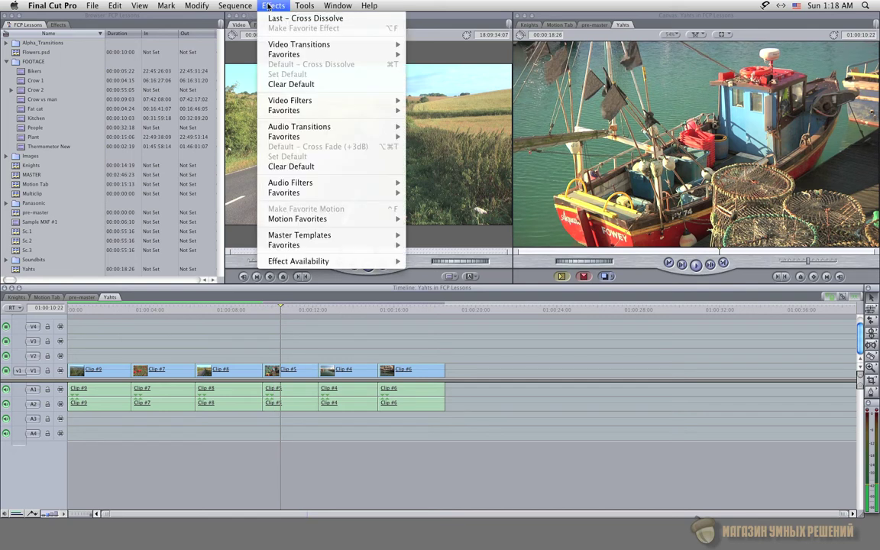
mouse_move(276, 44)
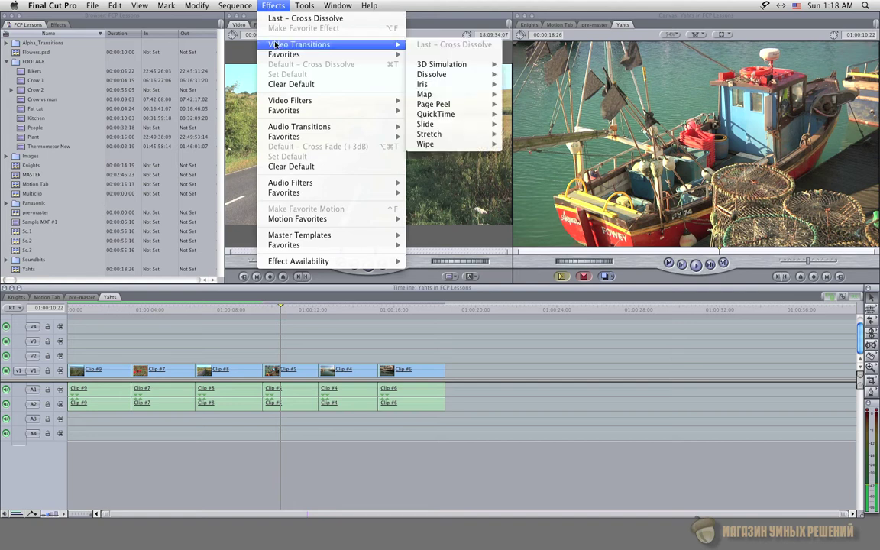
mouse_move(442, 76)
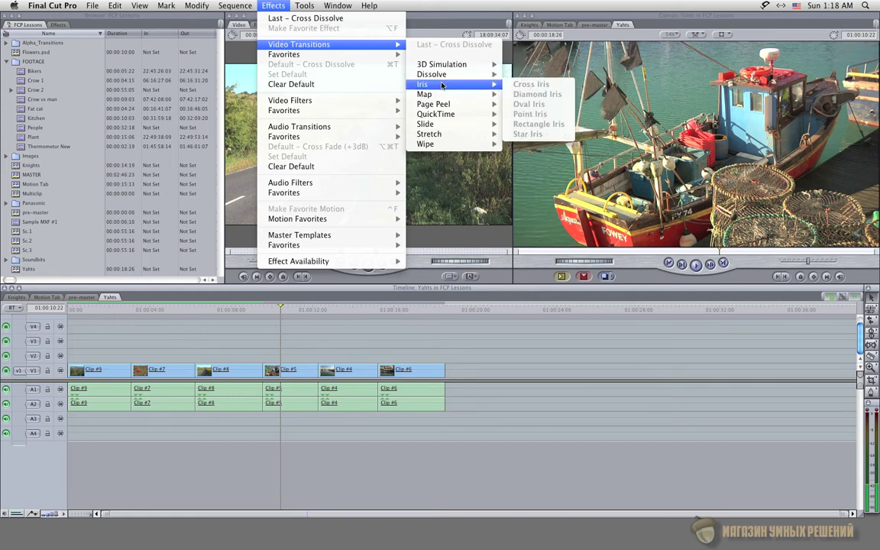
mouse_move(442, 95)
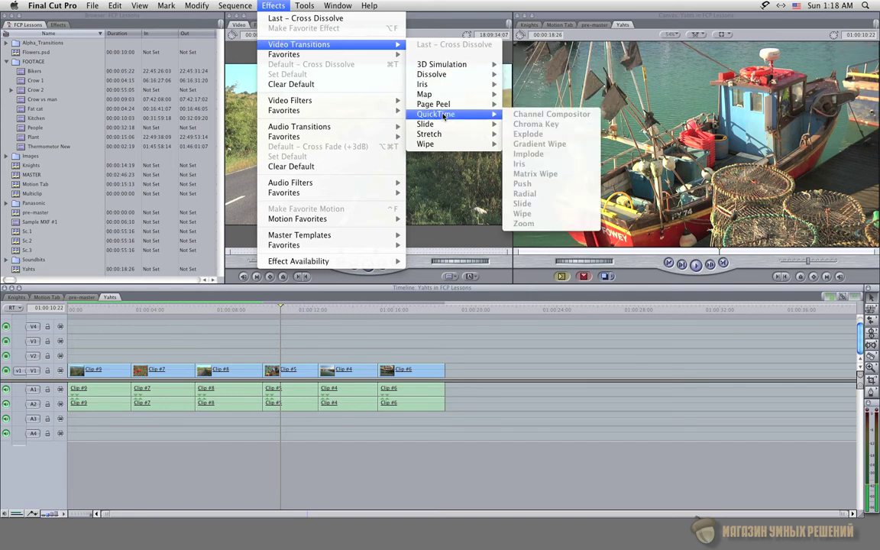
mouse_move(445, 141)
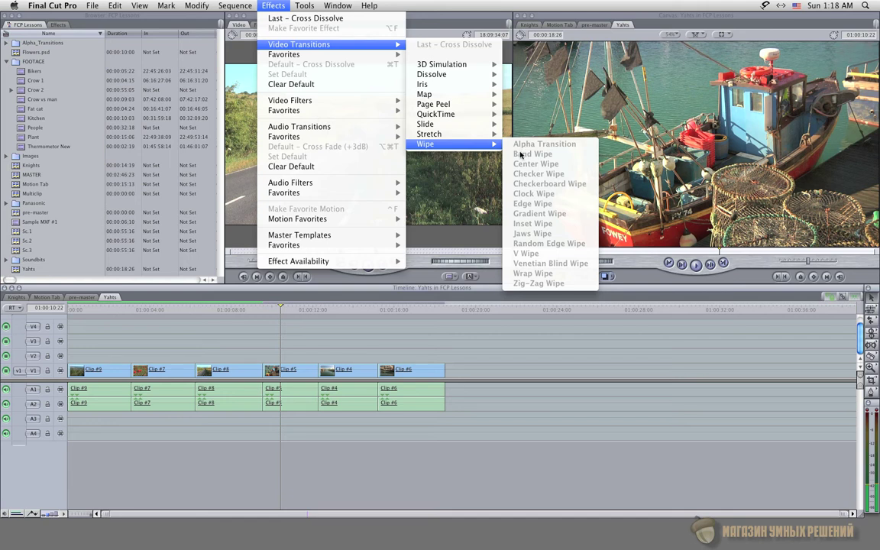
left_click(319, 311)
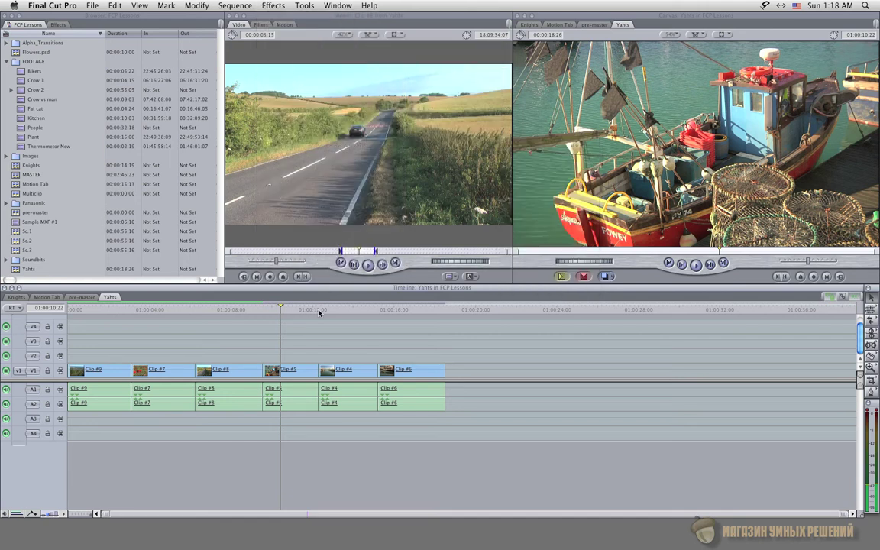
Apply a Cross Dissolve video transition at the edit point between Clip #8 and Clip #5
key("Up")
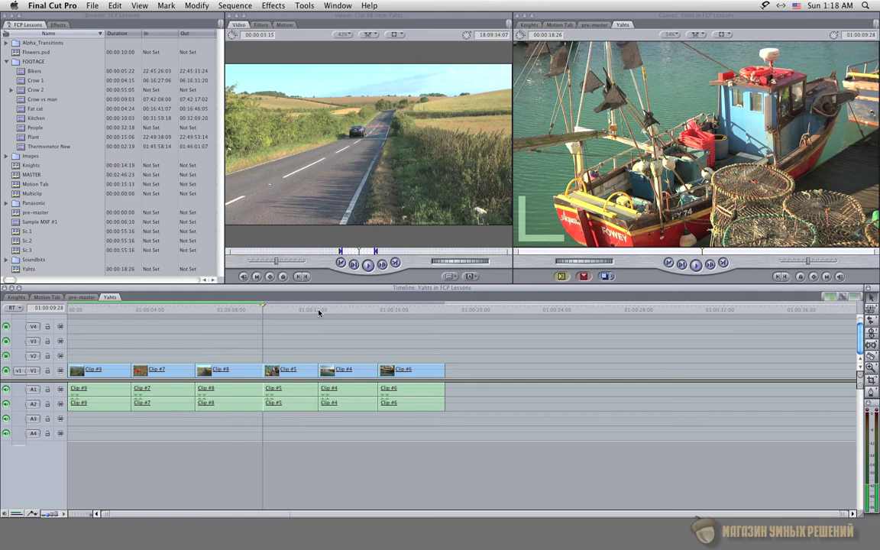
left_click(280, 6)
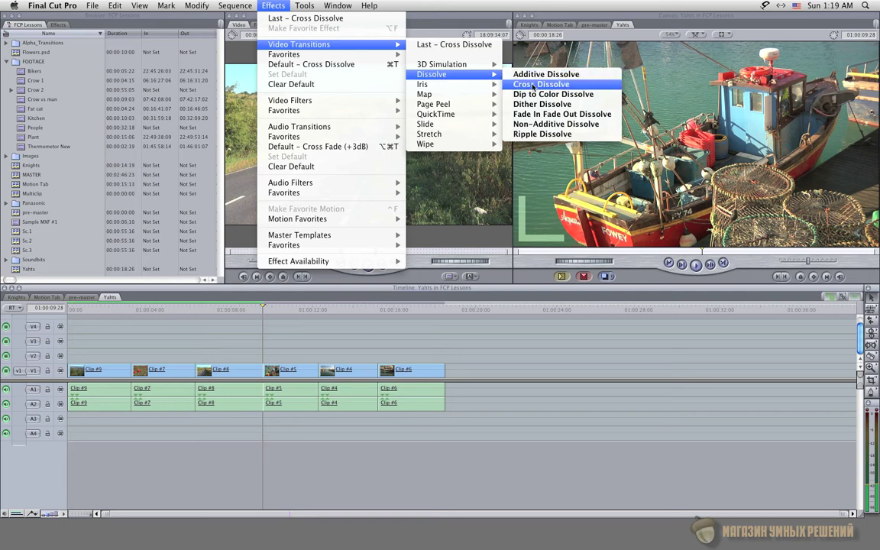
left_click(533, 86)
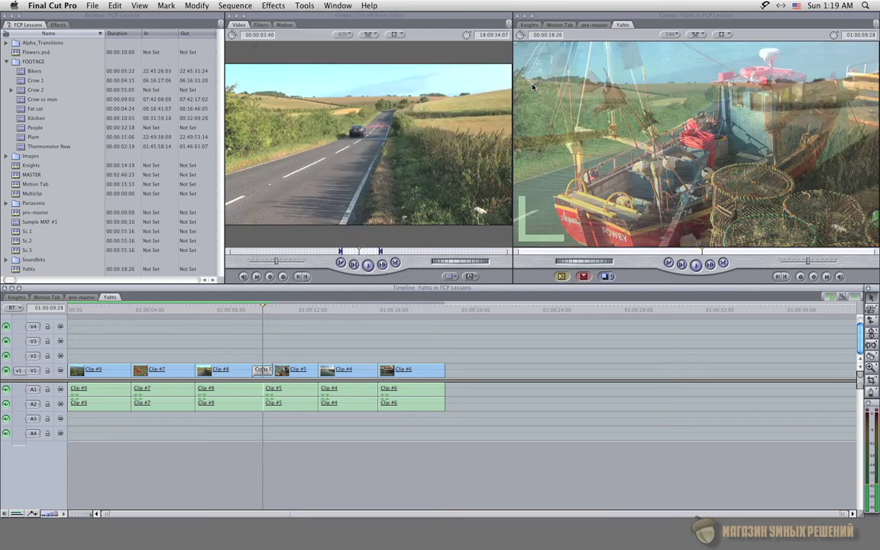
Preview the dissolve between Clip #8 and Clip #5, first frame by frame and again in playback
left_click(244, 309)
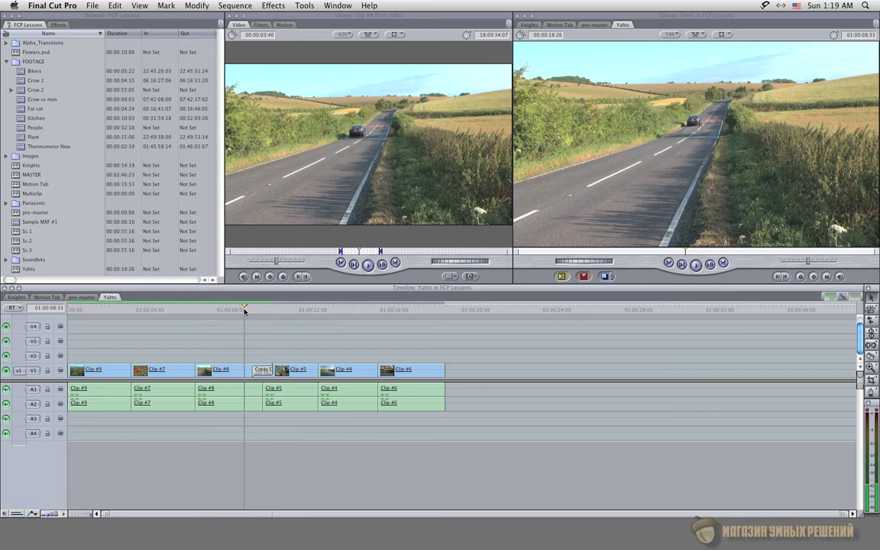
key("super+equal")
key("Right")
key("Right")
key("Right")
key("Right")
key("Right")
key("Right")
key("Right")
key("Right")
key("Right")
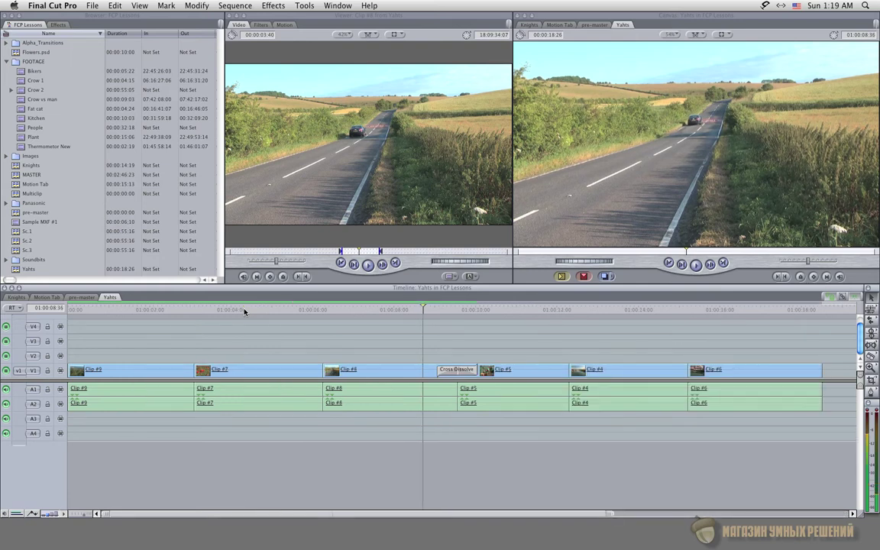
key("Right")
key("Right")
key("Right")
key("Right")
key("Right")
key("Right")
key("Right")
key("Right")
key("Right")
key("Right")
key("Right")
key("Right")
key("Right")
key("Right")
key("Right")
key("Right")
key("Right")
key("Right")
key("Right")
key("Right")
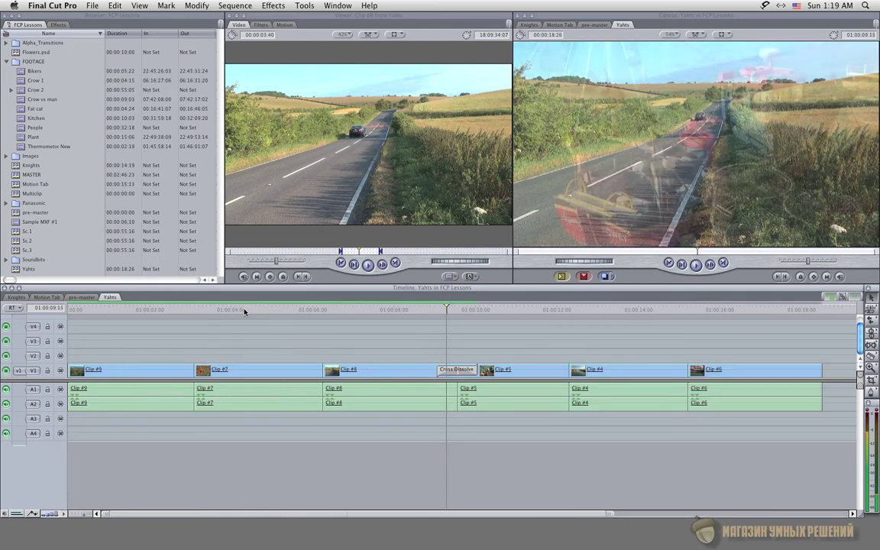
key("Right")
key("Right")
key("Right")
key("Right")
key("Right")
key("Right")
key("Right")
key("Right")
key("Right")
key("Right")
key("Right")
key("Right")
key("Right")
key("Right")
key("Right")
key("Right")
key("Right")
key("Right")
key("Right")
key("Right")
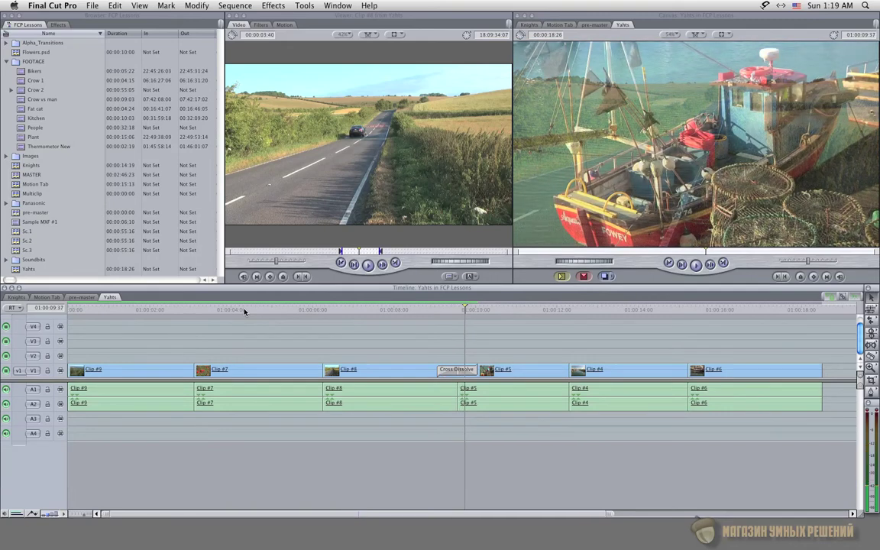
key("Right")
key("Right")
key("Right")
key("Right")
key("Right")
key("Right")
key("Right")
key("Right")
key("Right")
key("Right")
key("Right")
key("Right")
key("Right")
key("Right")
key("Right")
key("Right")
key("Right")
key("Right")
key("Right")
key("Right")
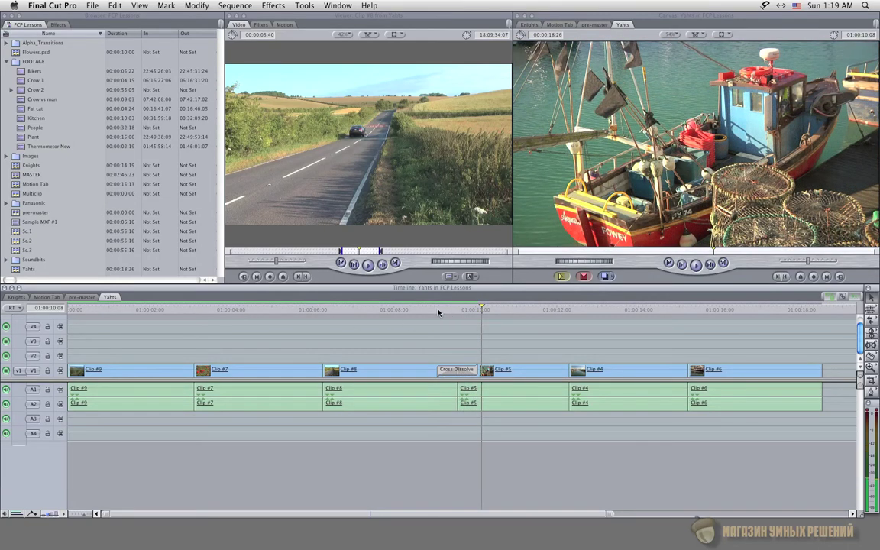
left_click(421, 309)
key("space")
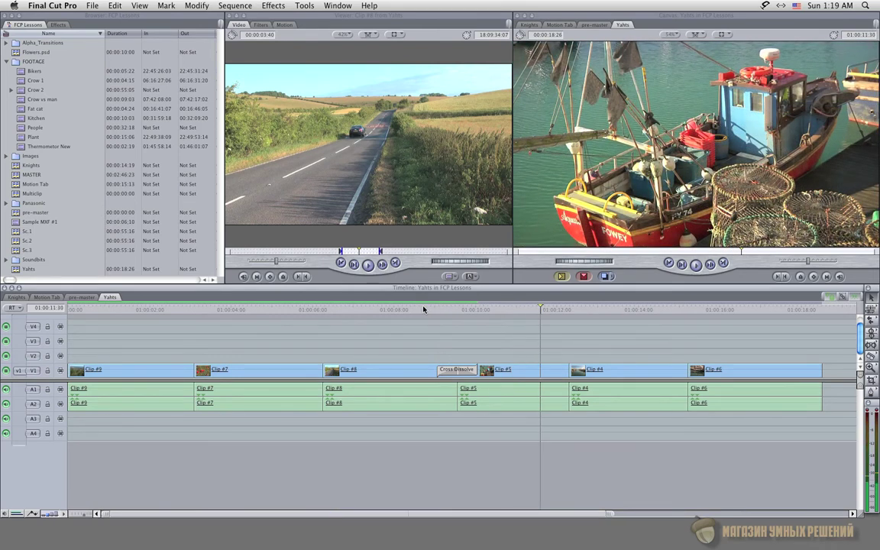
Add the default Cross Dissolve transition at the edit point between Clip #5 and Clip #4
scroll(424, 309, "right", 5)
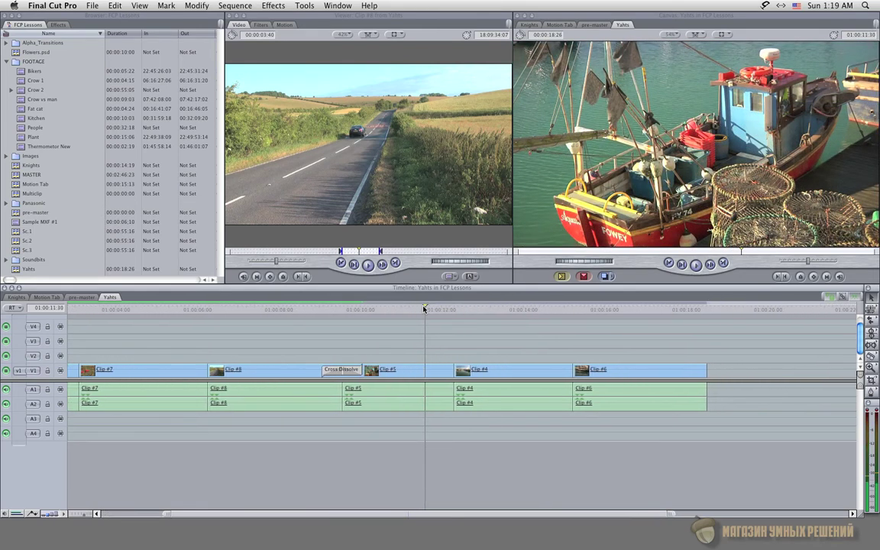
key("Down")
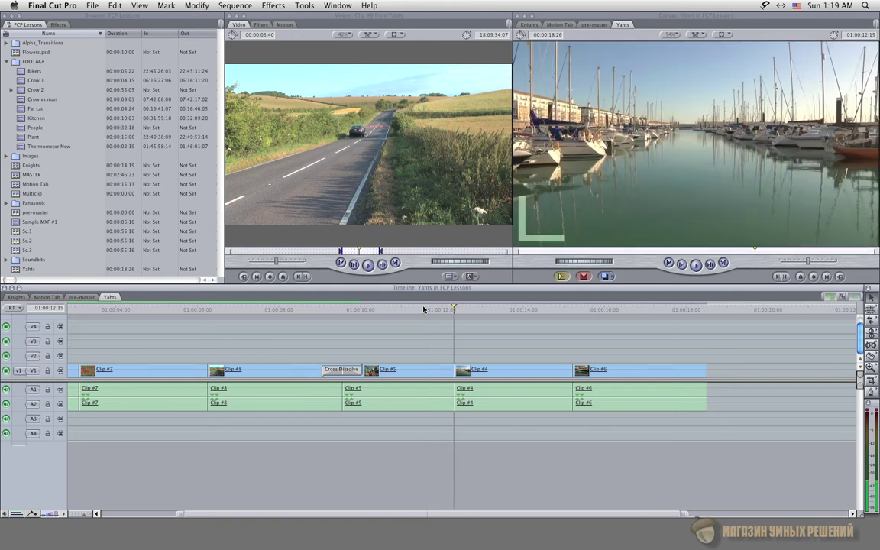
key("super+t")
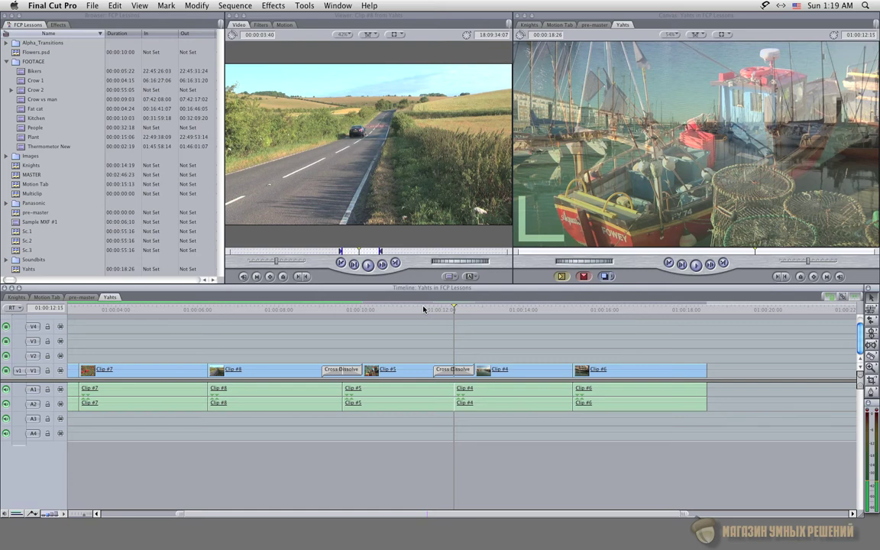
Play back the dissolve between Clip #5 and Clip #4 from just before the transition
key("super+equal")
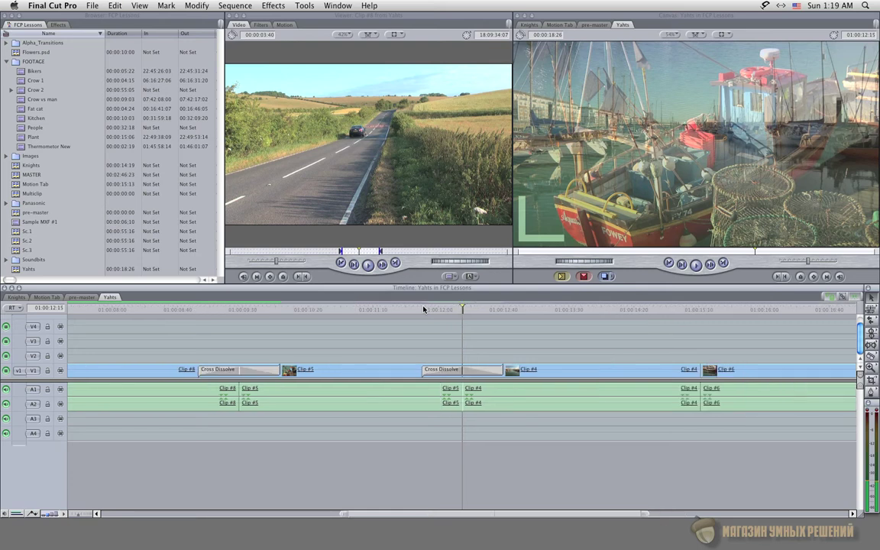
left_click(403, 309)
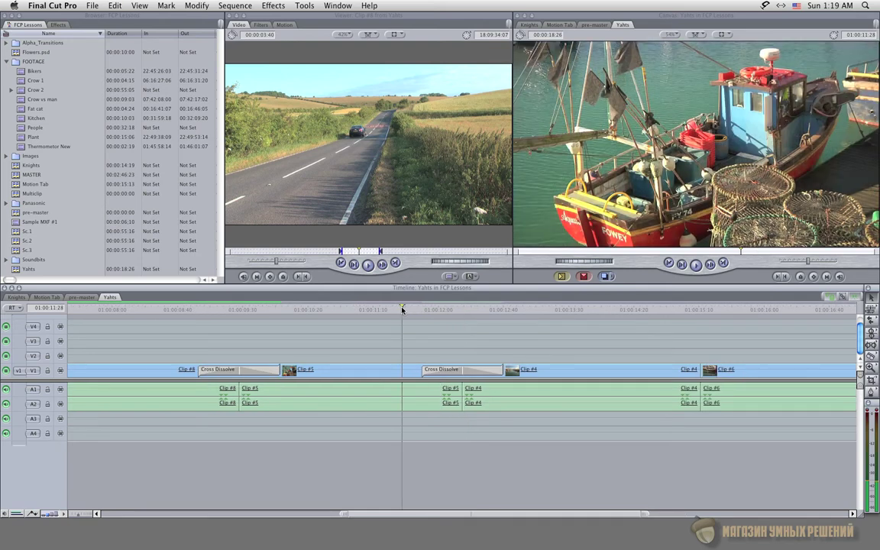
key("space")
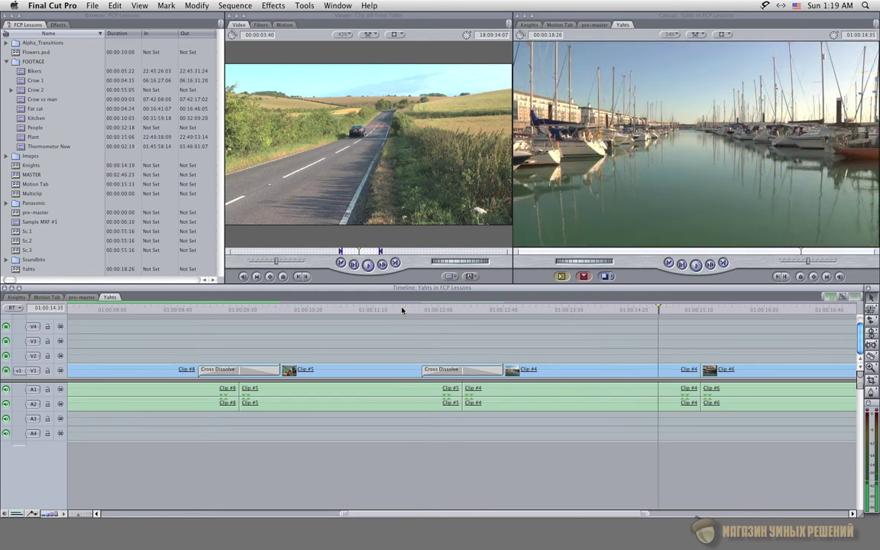
Apply the Push transition from the QuickTime video transitions to the edit point between Clip #4 and Clip #6
key("super+minus")
key("super+minus")
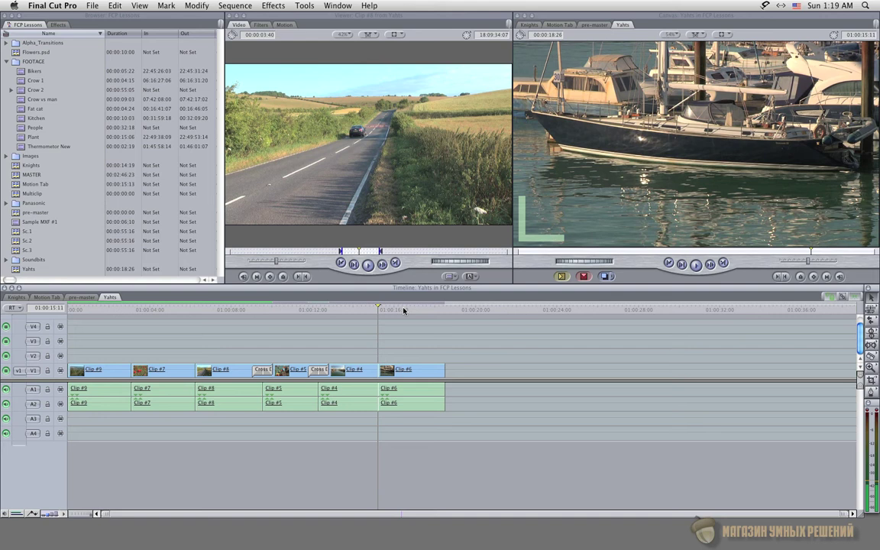
left_click(62, 25)
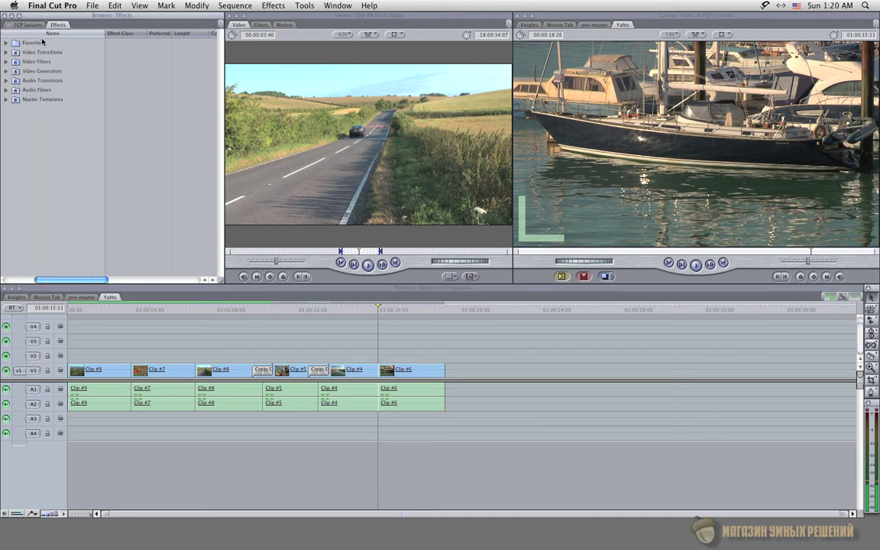
left_click(7, 53)
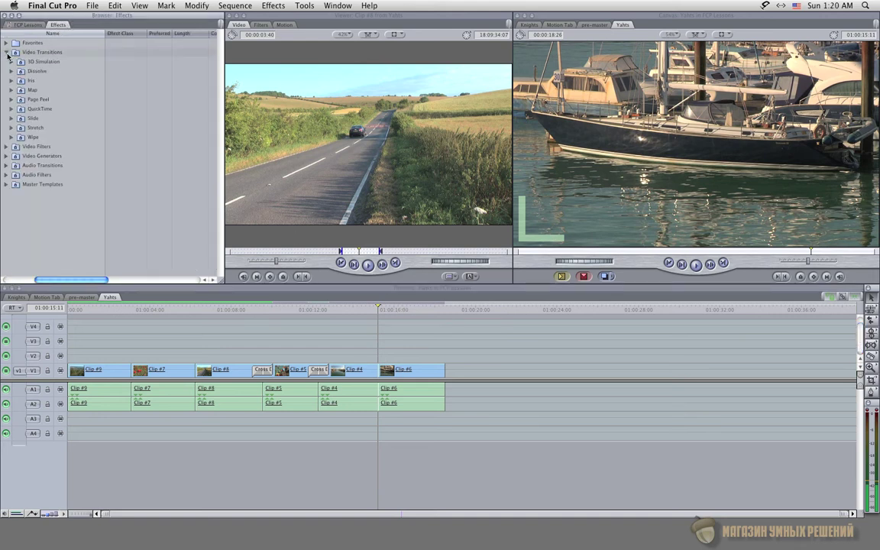
left_click(9, 63)
left_click(10, 70)
left_click(11, 99)
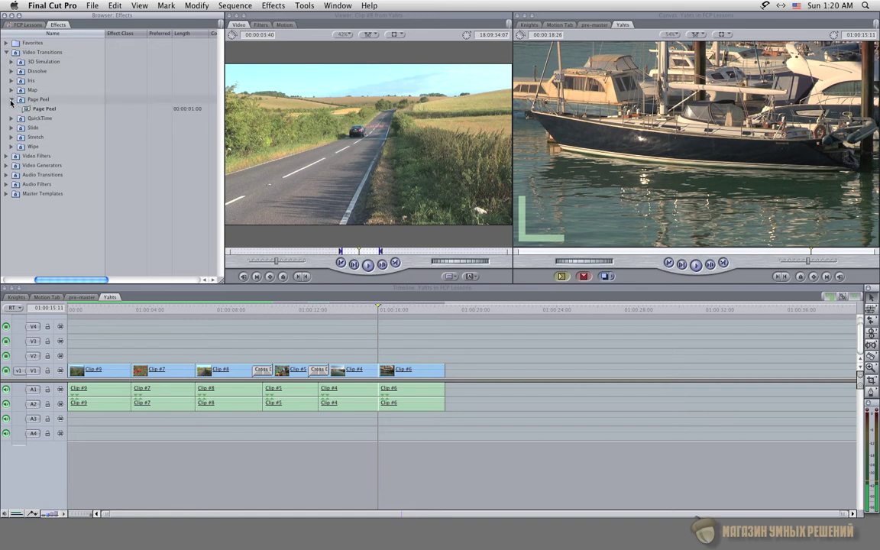
left_click(12, 119)
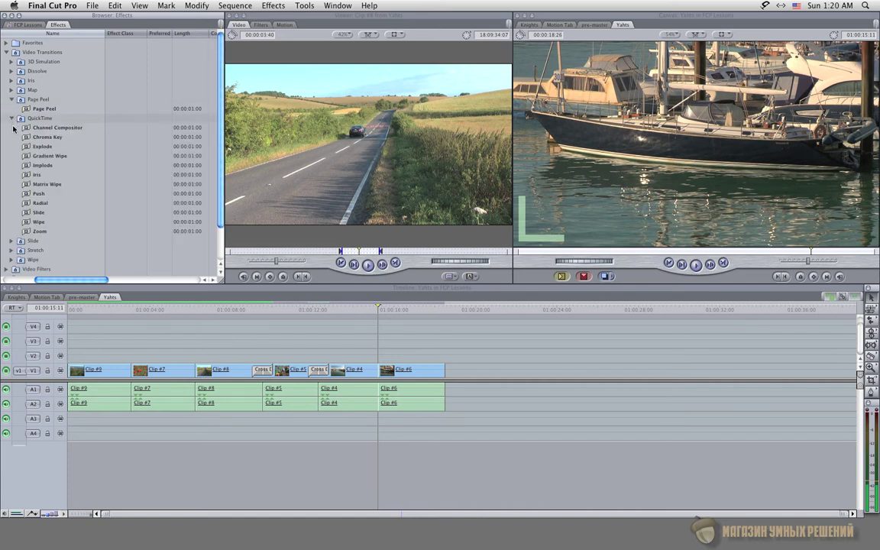
left_click_drag(29, 194, 375, 369)
Preview the Push transition between Clip #4 and Clip #6 by playing it back and scrubbing through it
left_click(366, 309)
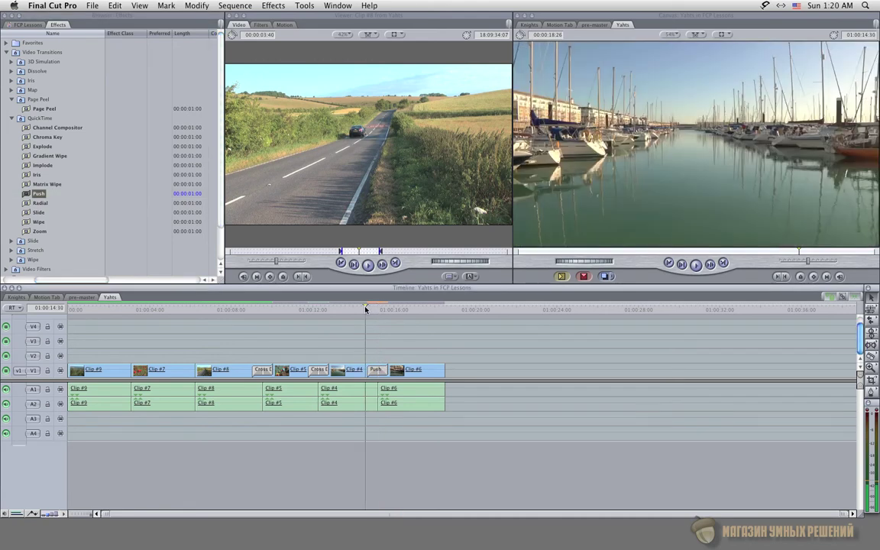
key("super+equal")
key("super+equal")
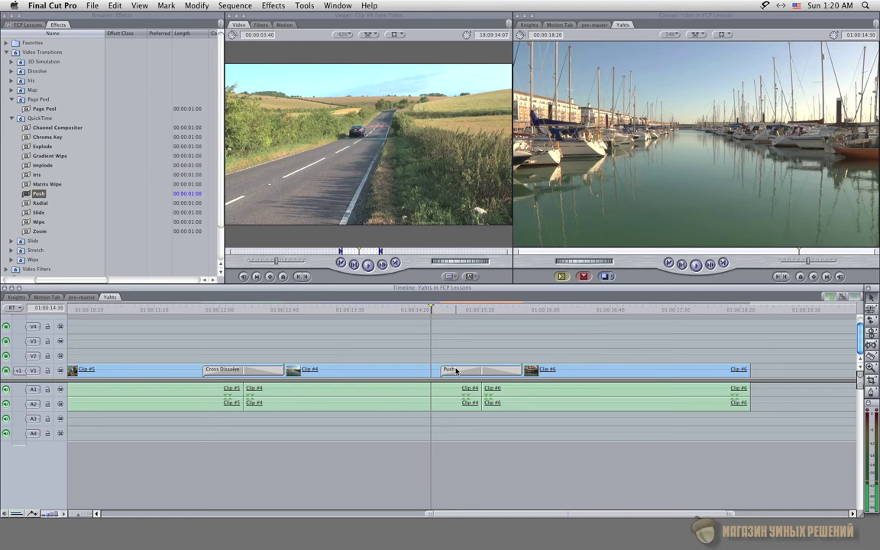
key("space")
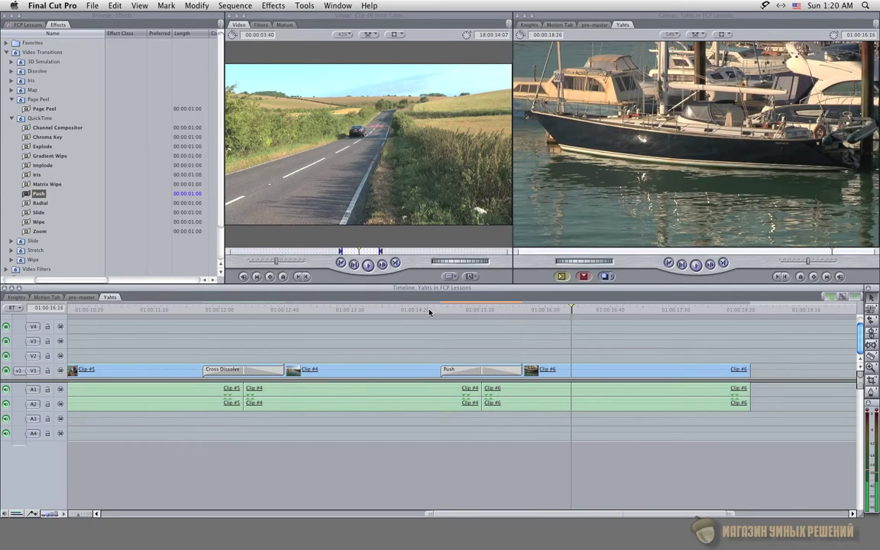
left_click(446, 309)
left_click_drag(447, 309, 465, 310)
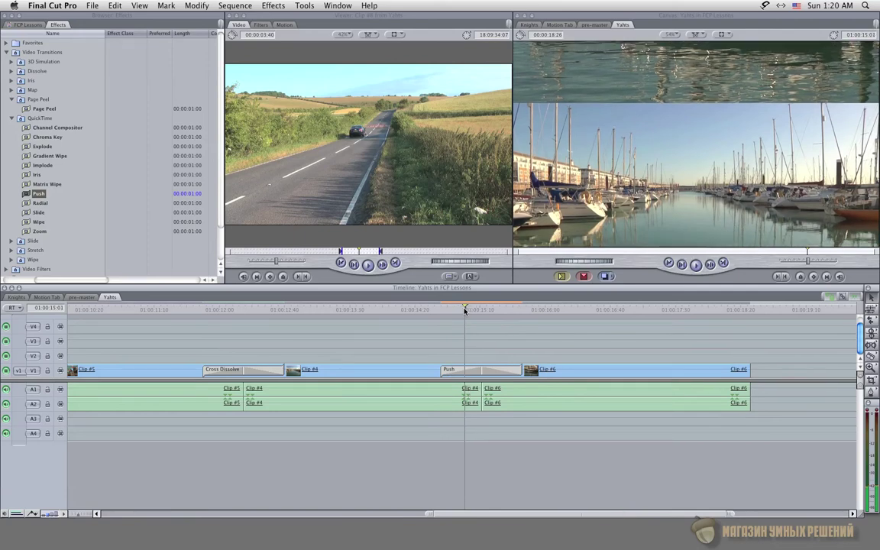
Make the Push transition push from Left and lengthen it to 00:00:01:40
double_click(462, 371)
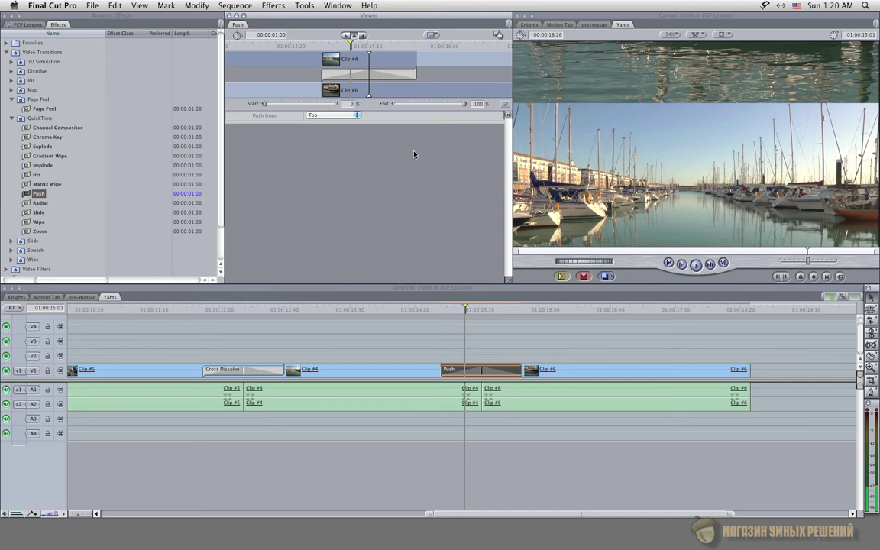
left_click(357, 116)
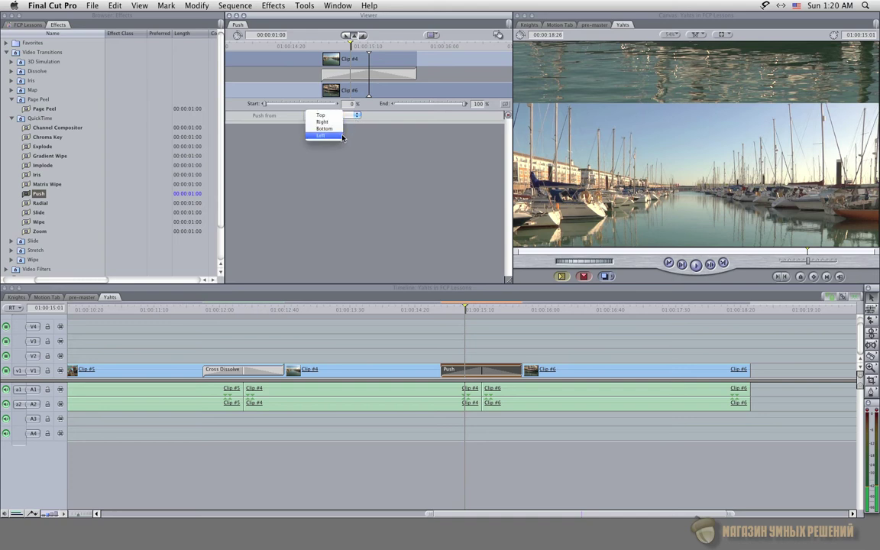
left_click(341, 136)
left_click_drag(425, 310, 512, 312)
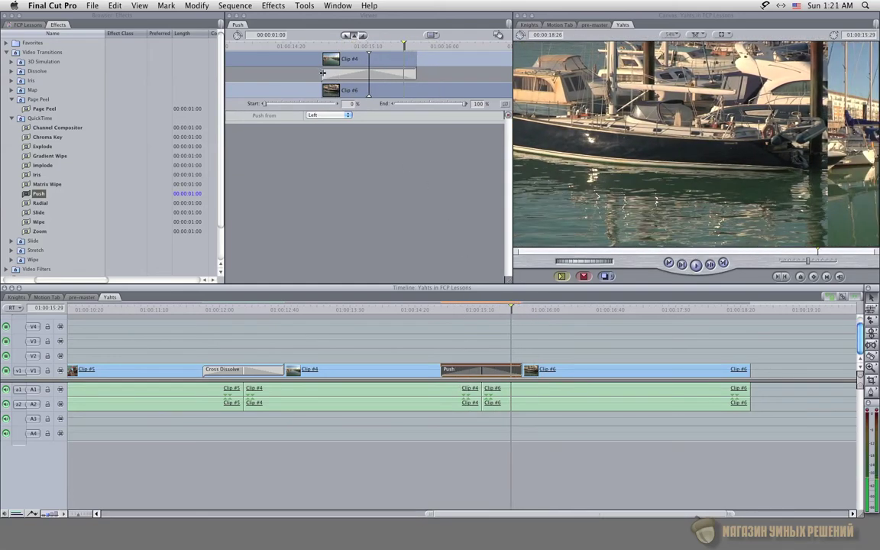
left_click_drag(322, 73, 284, 73)
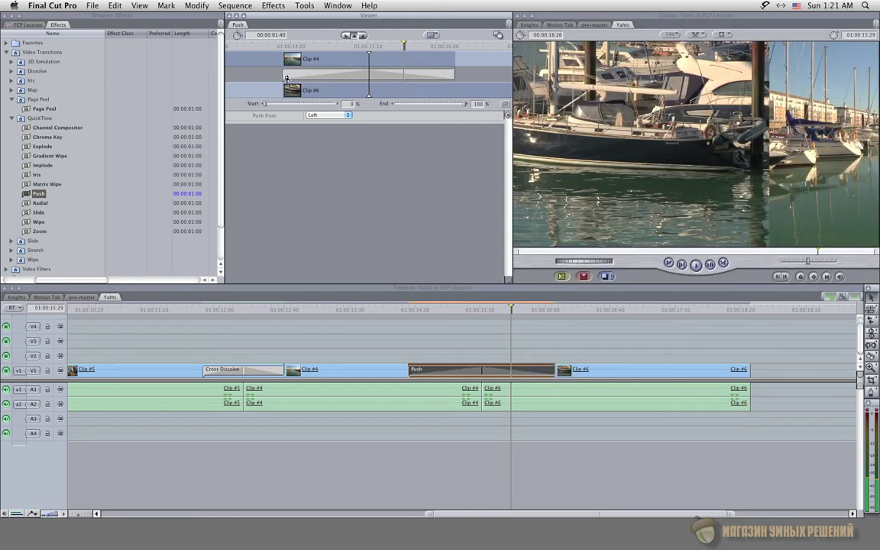
Play back the Push transition from shortly before it and shorten the transition to 00:00:00:30
left_click(386, 309)
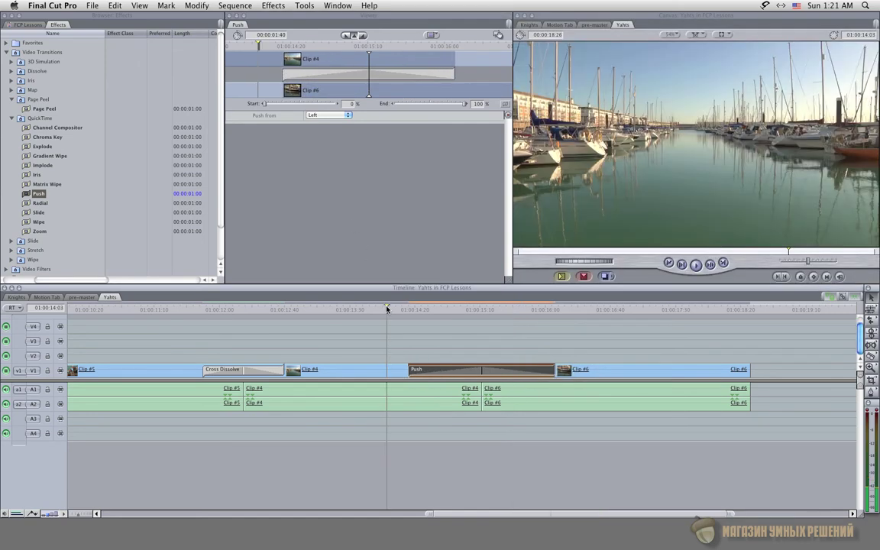
key("space")
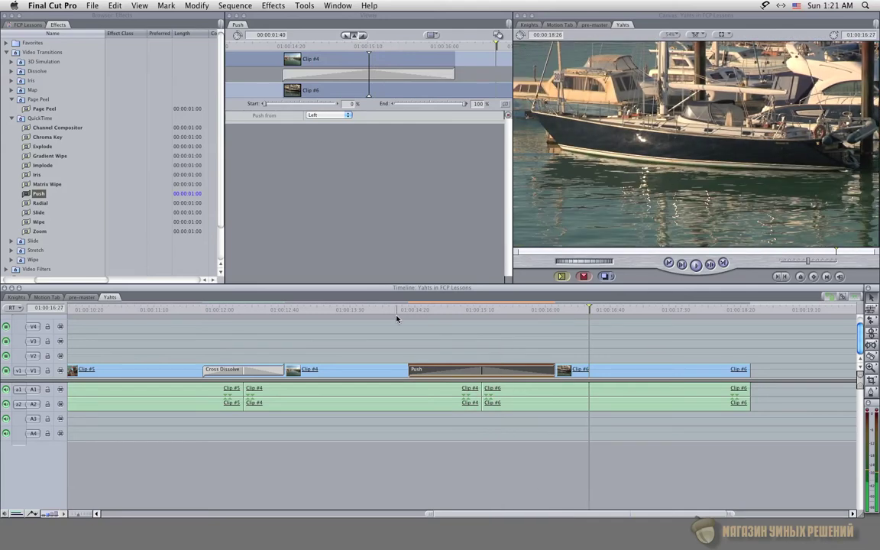
left_click_drag(550, 370, 506, 370)
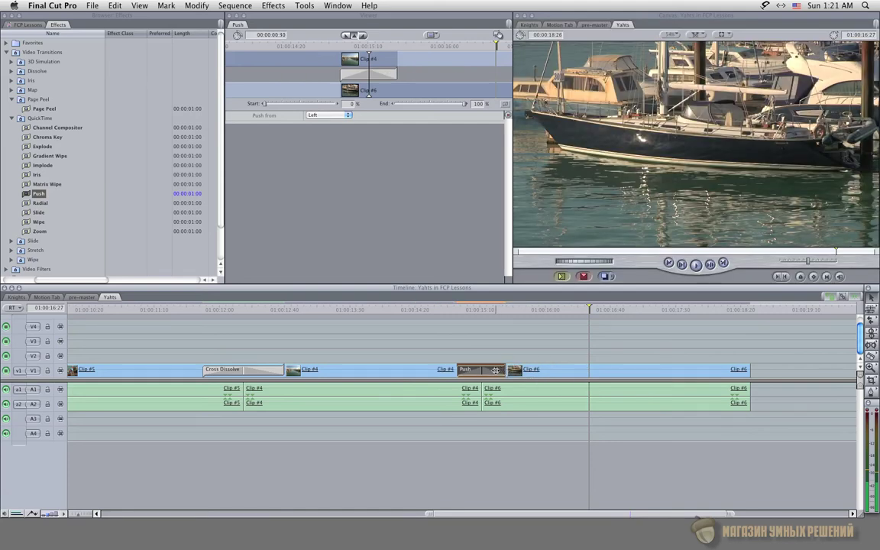
right_click(495, 371)
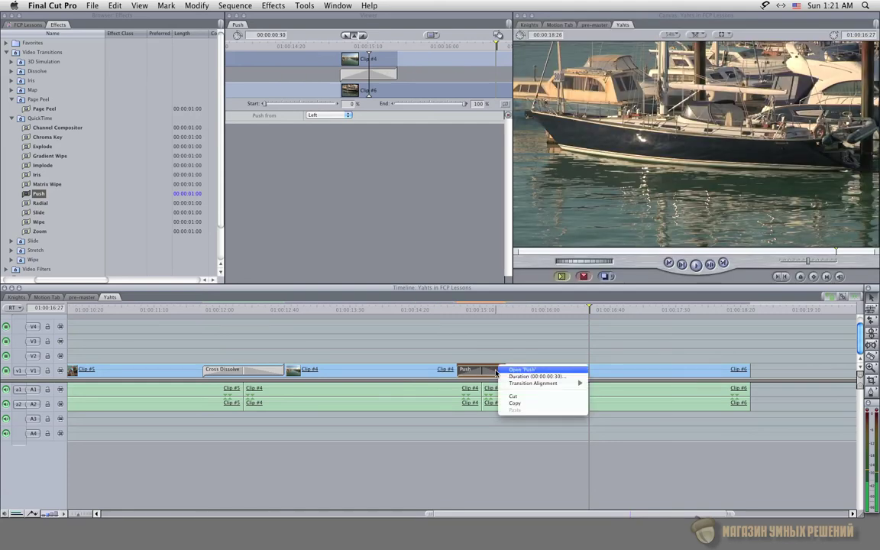
left_click(525, 377)
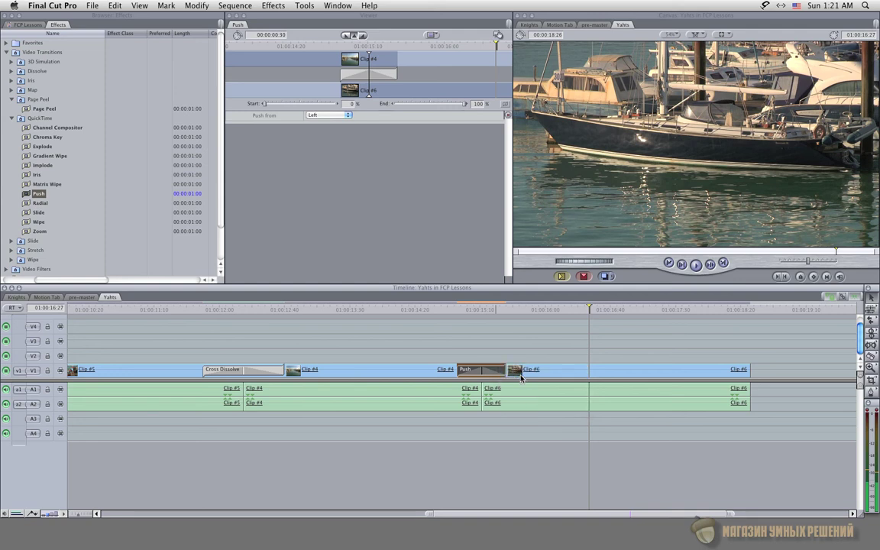
Collapse the QuickTime and Page Peel transition folders and look through the transitions in the Slide folder
left_click_drag(329, 122, 340, 149)
left_click(10, 118)
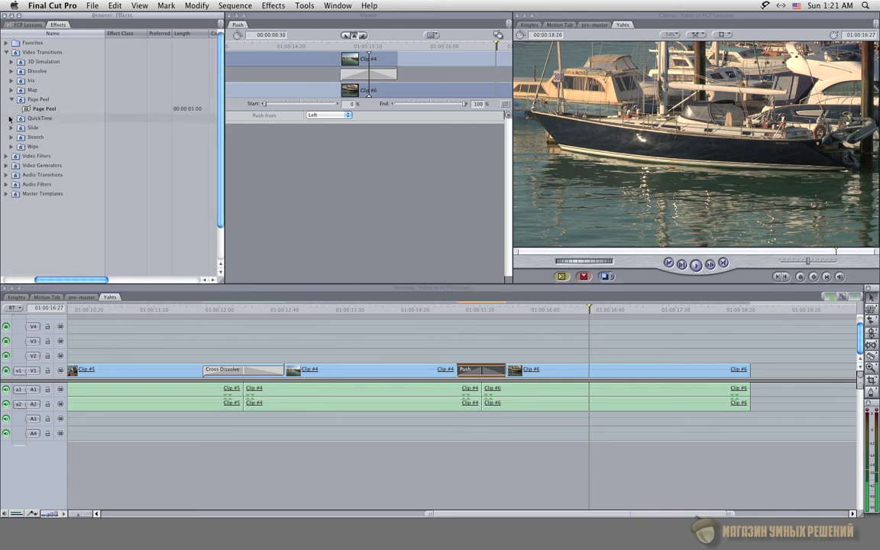
left_click(11, 99)
left_click(10, 118)
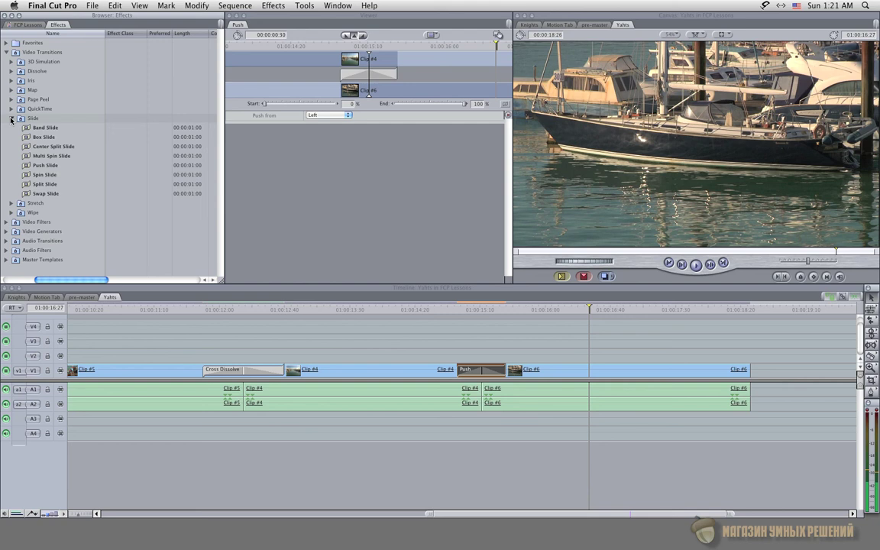
left_click(11, 119)
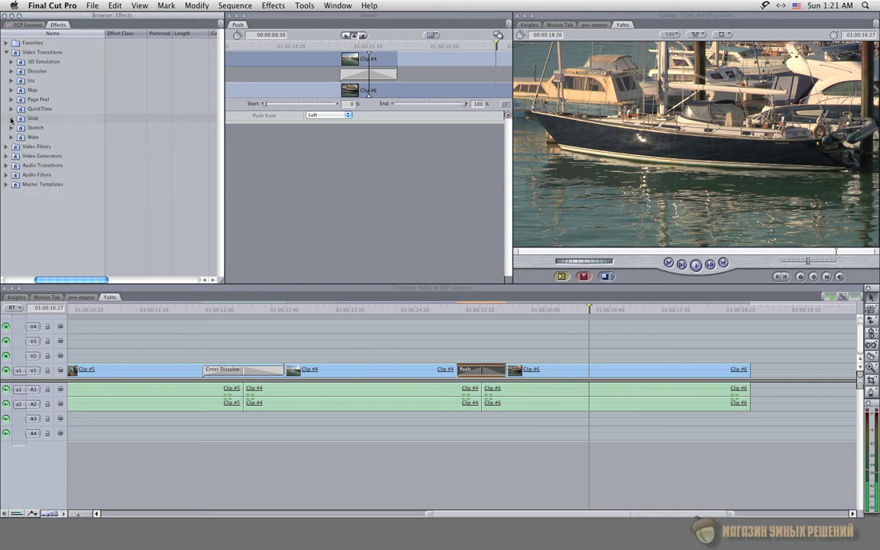
Set the Push transition's alignment to Start On Edit and place the playhead just before it at 01:00:15:04
right_click(466, 373)
mouse_move(506, 384)
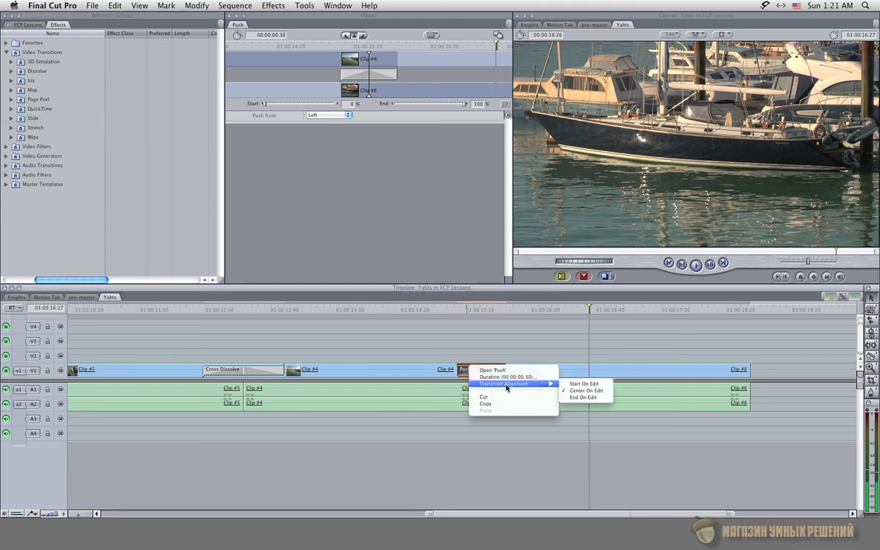
left_click(577, 385)
left_click(468, 308)
mouse_move(467, 308)
left_mouse_down()
mouse_move(534, 311)
mouse_move(469, 314)
left_mouse_up()
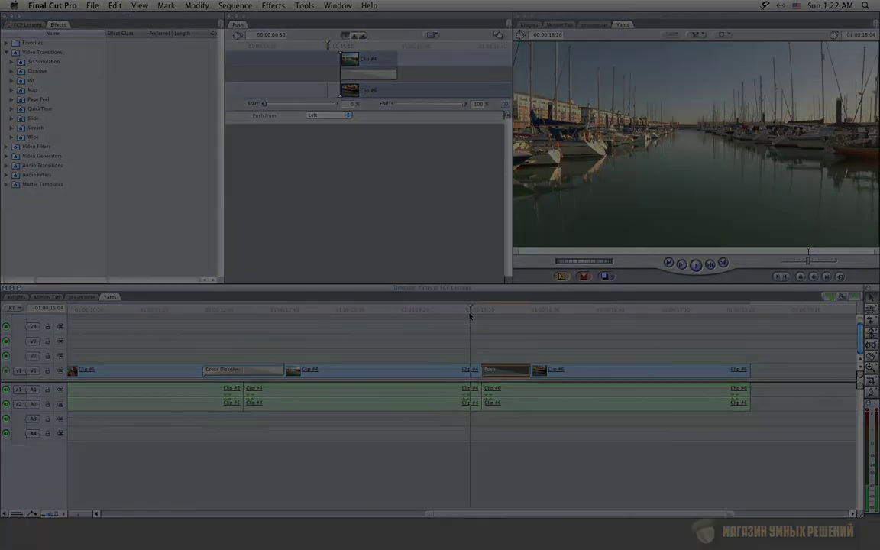